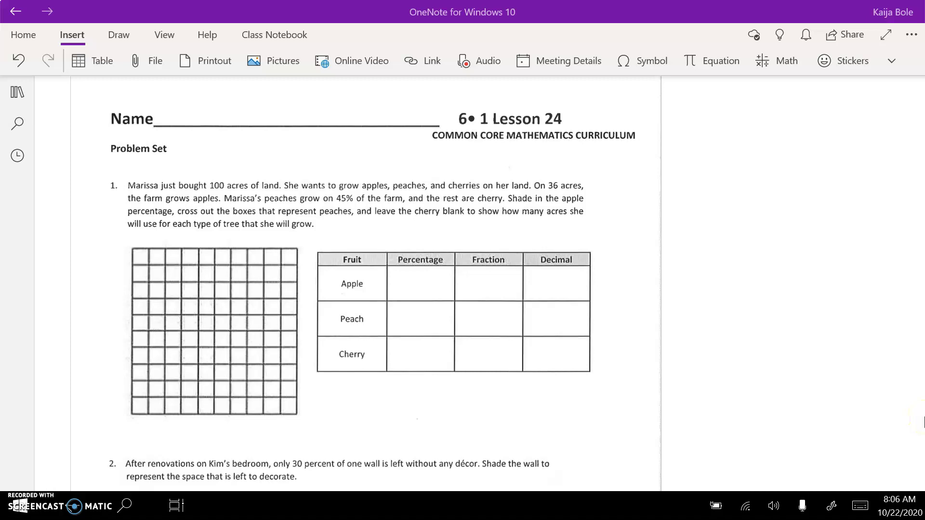
Step: Handwrite 1.24 in green ink above the Lesson 24 worksheet title
key("alt+d")
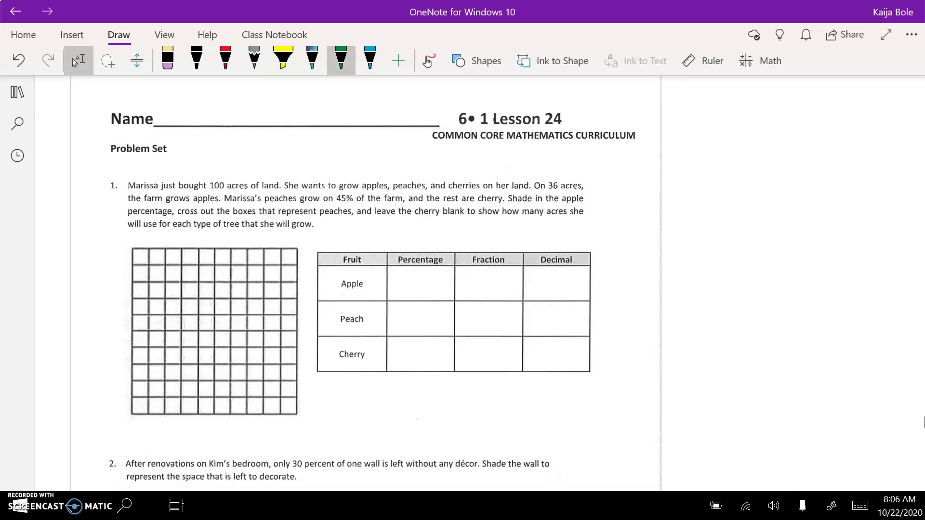
mouse_move(509, 83)
left_mouse_down()
mouse_move(506, 102)
mouse_move(538, 82)
mouse_move(543, 102)
mouse_move(561, 90)
mouse_move(562, 106)
left_mouse_up()
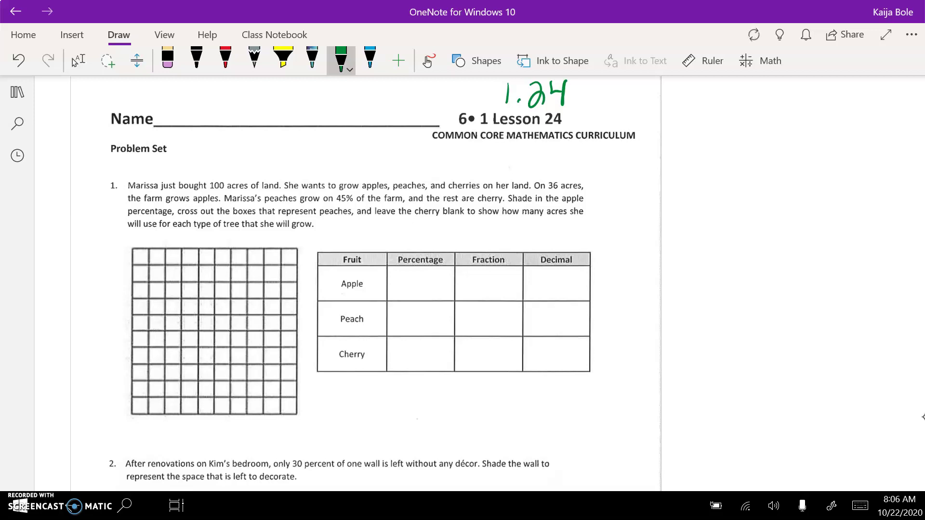
scroll(338, 289, "down", 1)
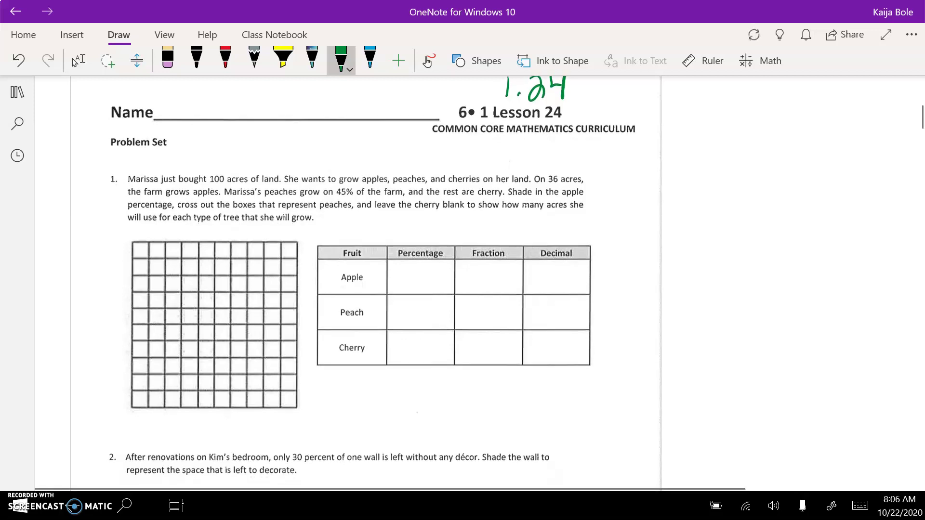
left_click(77, 60)
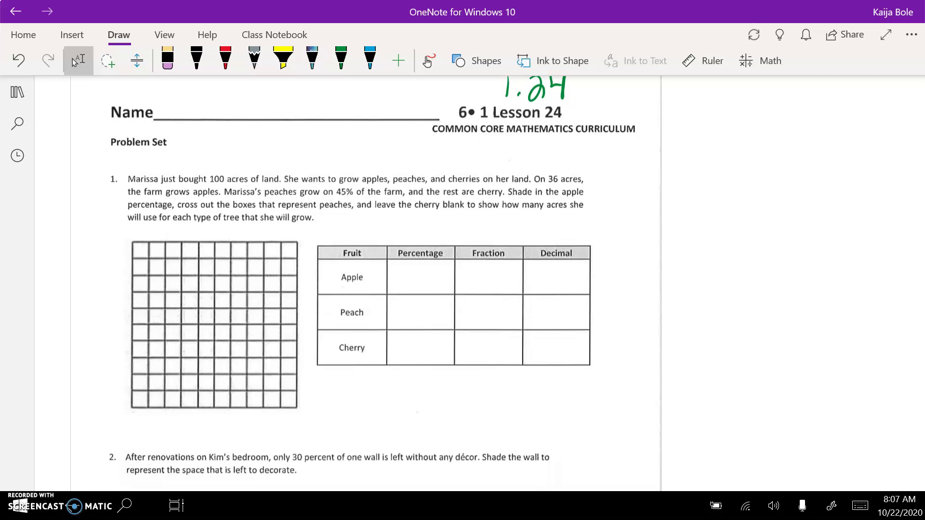
Step: Underline 36 acres, apples, 45% and peaches in problem 1 with the green pen
left_click(342, 59)
left_click_drag(549, 184, 581, 183)
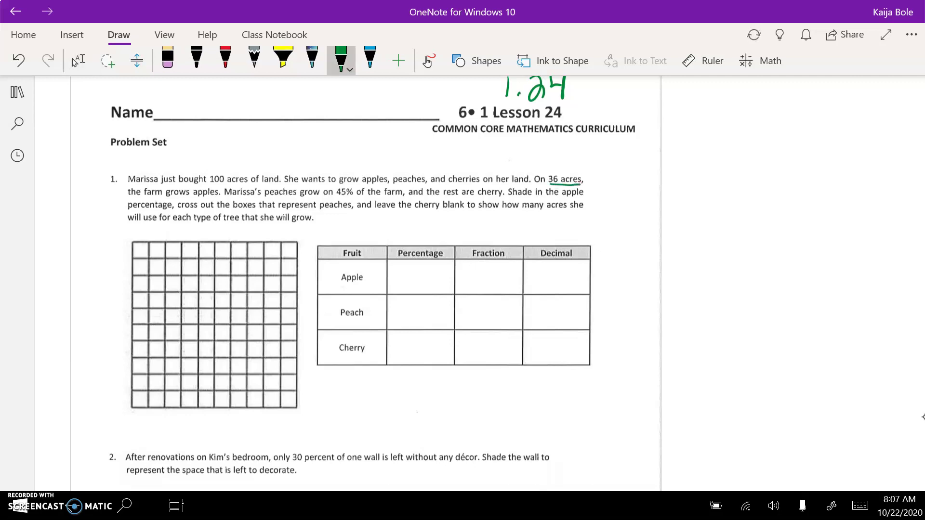
left_click_drag(190, 197, 218, 198)
left_click_drag(336, 198, 353, 197)
left_click_drag(265, 198, 300, 197)
left_click(79, 60)
scroll(434, 289, "up", 3)
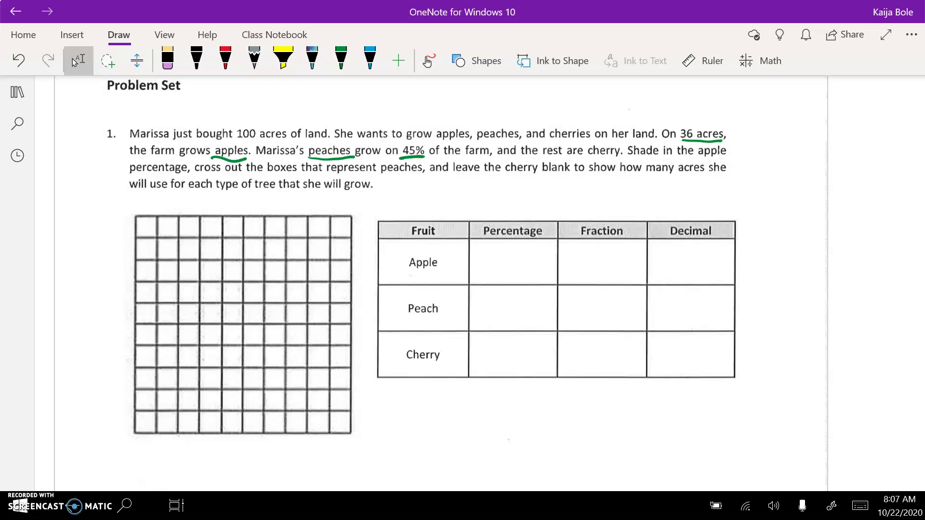
Step: Shade the first four columns of rows one to three and six squares of row four green
left_click(342, 61)
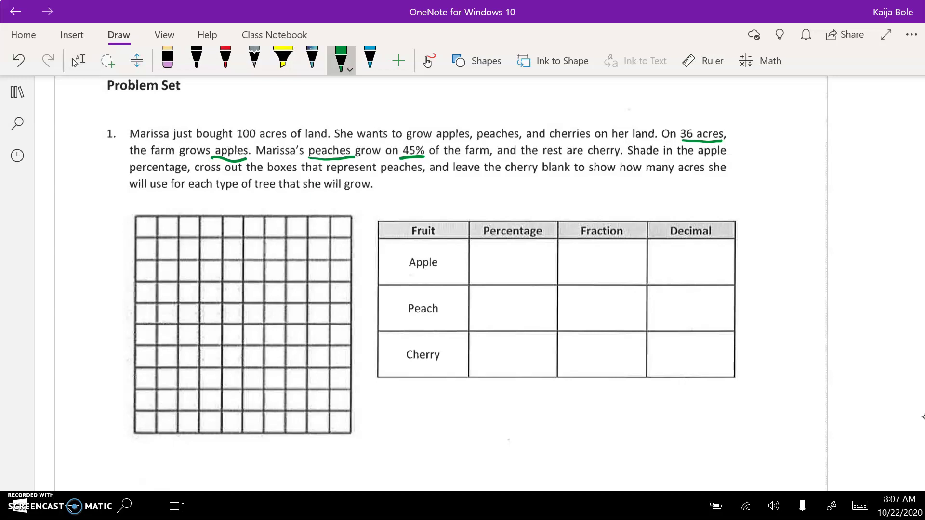
mouse_move(138, 225)
left_mouse_down()
mouse_move(153, 231)
mouse_move(148, 222)
mouse_move(145, 277)
mouse_move(155, 288)
left_mouse_up()
mouse_move(166, 290)
left_mouse_down()
mouse_move(160, 296)
mouse_move(196, 285)
mouse_move(185, 293)
left_mouse_up()
mouse_move(203, 289)
left_mouse_down()
mouse_move(215, 287)
mouse_move(208, 298)
mouse_move(261, 291)
left_mouse_up()
left_click_drag(172, 266, 164, 279)
left_click_drag(173, 245, 162, 253)
mouse_move(162, 232)
left_mouse_down()
mouse_move(177, 218)
mouse_move(199, 221)
left_mouse_up()
mouse_move(186, 252)
left_mouse_down()
mouse_move(197, 244)
mouse_move(198, 266)
left_mouse_up()
left_click_drag(204, 231, 221, 218)
left_click_drag(207, 253, 219, 242)
left_click_drag(206, 277, 242, 219)
Step: Shade the remaining columns of rows one to three, completing 36 green squares
left_click_drag(225, 253, 241, 238)
left_click_drag(223, 279, 262, 219)
left_click_drag(247, 255, 262, 241)
left_click_drag(250, 277, 282, 221)
left_click_drag(271, 256, 282, 241)
left_click_drag(268, 254, 273, 246)
left_click_drag(272, 274, 283, 265)
left_click_drag(289, 232, 300, 224)
mouse_move(290, 255)
left_mouse_down()
mouse_move(329, 218)
mouse_move(349, 217)
mouse_move(324, 241)
left_mouse_up()
left_click_drag(340, 254, 348, 240)
left_click_drag(288, 277, 301, 262)
left_click_drag(316, 277, 324, 265)
left_click_drag(339, 279, 344, 267)
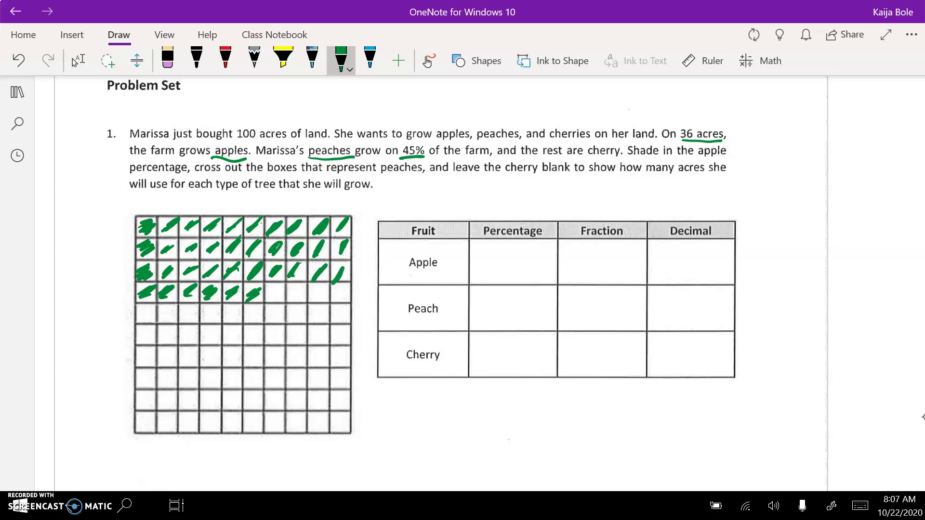
Step: Cross out the remaining four squares of row four with green X marks
left_click(340, 59)
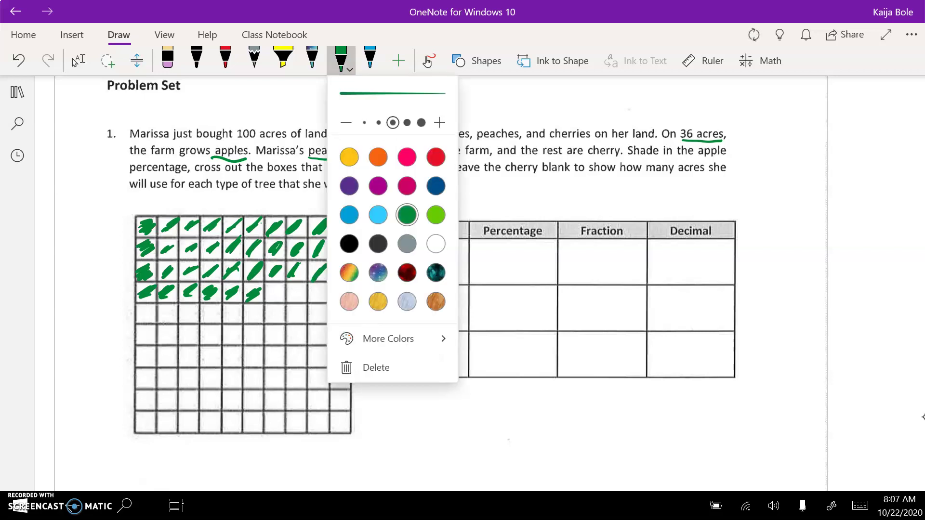
key("Escape")
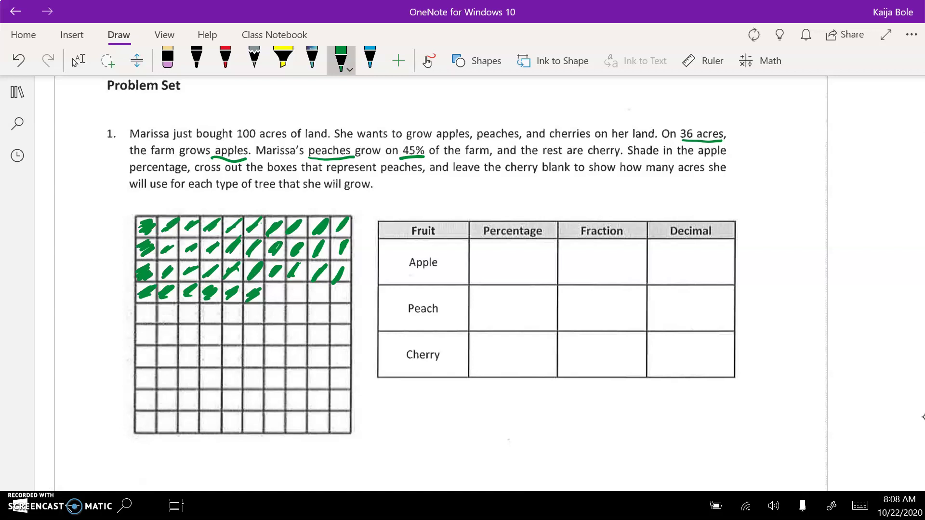
mouse_move(266, 288)
left_mouse_down()
mouse_move(282, 302)
mouse_move(268, 304)
mouse_move(305, 303)
left_mouse_up()
mouse_move(305, 287)
left_mouse_down()
mouse_move(288, 304)
mouse_move(318, 296)
left_mouse_up()
mouse_move(325, 288)
left_mouse_down()
mouse_move(314, 303)
mouse_move(329, 304)
left_mouse_up()
mouse_move(347, 287)
left_mouse_down()
mouse_move(333, 304)
mouse_move(351, 303)
left_mouse_up()
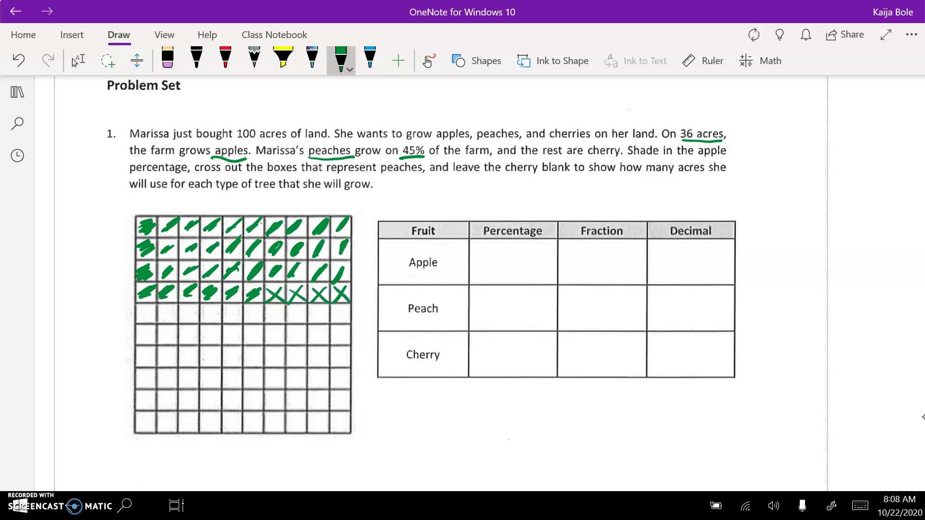
Step: Cross out the first squares of rows five to seven and all of row five
left_click_drag(154, 306, 139, 322)
left_click_drag(139, 309, 165, 325)
mouse_move(152, 328)
left_mouse_down()
mouse_move(137, 346)
mouse_move(158, 346)
left_mouse_up()
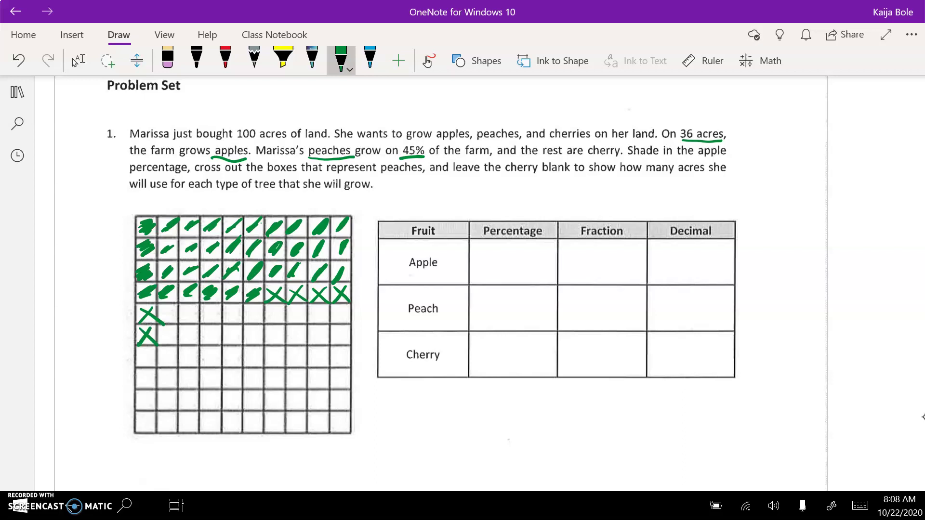
left_click_drag(153, 348, 137, 369)
left_click_drag(138, 352, 156, 364)
mouse_move(163, 307)
left_mouse_down()
mouse_move(177, 323)
mouse_move(161, 324)
mouse_move(195, 322)
left_mouse_up()
mouse_move(201, 314)
left_mouse_down()
mouse_move(191, 322)
mouse_move(220, 322)
left_mouse_up()
mouse_move(220, 307)
left_mouse_down()
mouse_move(206, 324)
mouse_move(241, 322)
left_mouse_up()
mouse_move(241, 307)
left_mouse_down()
mouse_move(226, 323)
mouse_move(262, 323)
left_mouse_up()
mouse_move(261, 307)
left_mouse_down()
mouse_move(248, 324)
mouse_move(286, 323)
left_mouse_up()
mouse_move(284, 306)
left_mouse_down()
mouse_move(271, 323)
mouse_move(290, 323)
left_mouse_up()
mouse_move(291, 308)
left_mouse_down()
mouse_move(305, 323)
mouse_move(327, 325)
left_mouse_up()
mouse_move(348, 307)
left_mouse_down()
mouse_move(332, 329)
mouse_move(347, 327)
left_mouse_up()
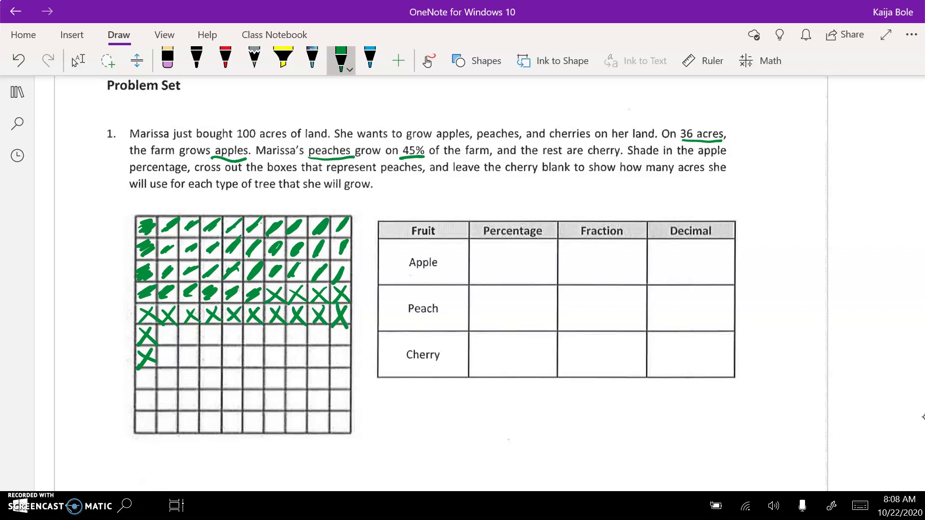
Step: Cross out every square in row eight with green X marks
mouse_move(151, 369)
left_mouse_down()
mouse_move(137, 390)
mouse_move(160, 387)
mouse_move(140, 411)
left_mouse_up()
left_click_drag(138, 399, 154, 408)
mouse_move(174, 372)
left_mouse_down()
mouse_move(162, 388)
mouse_move(178, 385)
left_mouse_up()
mouse_move(194, 372)
left_mouse_down()
mouse_move(182, 389)
mouse_move(198, 387)
left_mouse_up()
mouse_move(215, 373)
left_mouse_down()
mouse_move(207, 388)
mouse_move(222, 386)
left_mouse_up()
mouse_move(241, 370)
left_mouse_down()
mouse_move(226, 387)
mouse_move(245, 385)
left_mouse_up()
mouse_move(262, 372)
left_mouse_down()
mouse_move(248, 388)
mouse_move(265, 388)
left_mouse_up()
mouse_move(284, 371)
left_mouse_down()
mouse_move(269, 389)
mouse_move(293, 388)
left_mouse_up()
mouse_move(306, 375)
left_mouse_down()
mouse_move(291, 391)
mouse_move(307, 388)
left_mouse_up()
mouse_move(322, 370)
left_mouse_down()
mouse_move(312, 388)
mouse_move(329, 389)
left_mouse_up()
mouse_move(344, 375)
left_mouse_down()
mouse_move(332, 389)
mouse_move(348, 385)
left_mouse_up()
Step: Cross out squares across row seven, working from the last square toward the middle
left_click_drag(334, 353, 339, 370)
mouse_move(316, 354)
left_mouse_down()
mouse_move(308, 367)
mouse_move(324, 361)
mouse_move(289, 369)
left_mouse_up()
mouse_move(287, 355)
left_mouse_down()
mouse_move(302, 366)
mouse_move(266, 370)
left_mouse_up()
left_click_drag(268, 355, 285, 368)
mouse_move(260, 351)
left_mouse_down()
mouse_move(244, 368)
mouse_move(258, 370)
mouse_move(227, 367)
left_mouse_up()
mouse_move(229, 351)
left_mouse_down()
mouse_move(242, 367)
mouse_move(224, 365)
left_mouse_up()
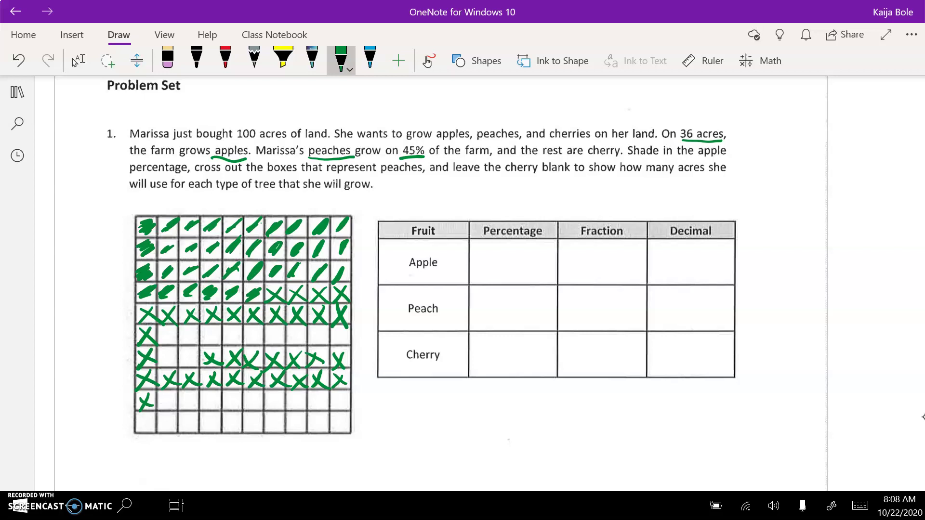
Step: Write 36% and 45% in the Apple and Peach percentage cells
mouse_move(480, 252)
left_mouse_down()
mouse_move(488, 264)
mouse_move(475, 281)
left_mouse_up()
mouse_move(511, 252)
left_mouse_down()
mouse_move(506, 271)
mouse_move(525, 280)
left_mouse_up()
left_click_drag(527, 247, 527, 245)
left_click_drag(550, 272, 549, 272)
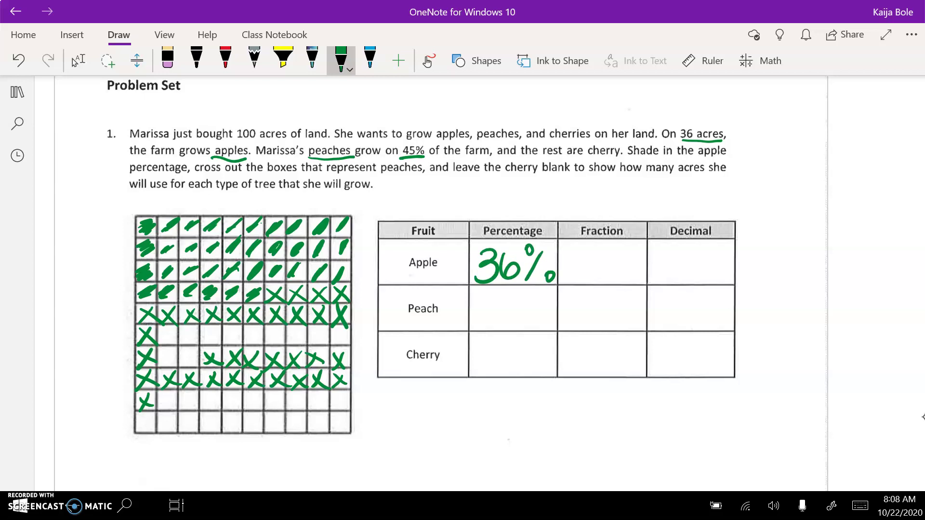
left_click_drag(482, 299, 493, 330)
left_click_drag(504, 302, 500, 328)
mouse_move(504, 299)
left_mouse_down()
mouse_move(523, 296)
mouse_move(531, 326)
left_mouse_up()
left_click_drag(530, 293, 530, 291)
left_click_drag(554, 320, 552, 321)
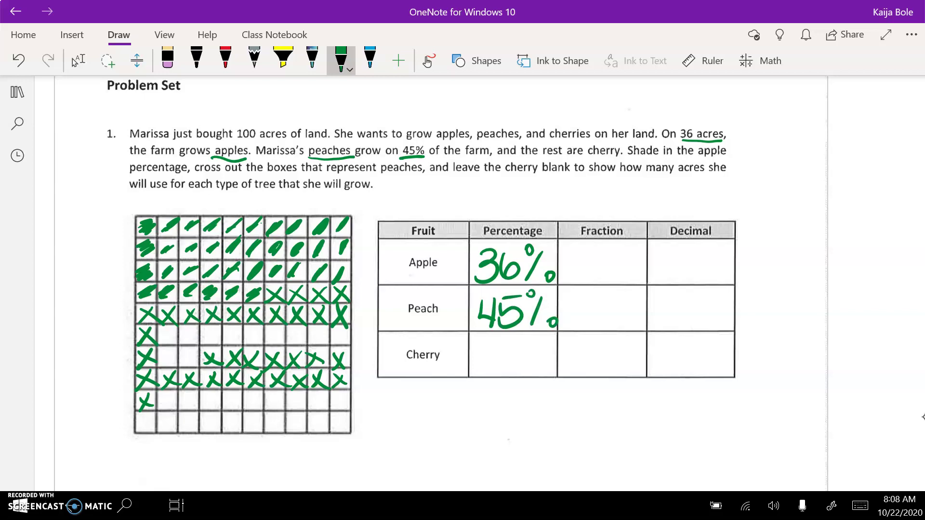
Step: Write 36+45 below the fruit table
mouse_move(393, 390)
left_mouse_down()
mouse_move(389, 420)
mouse_move(445, 403)
left_mouse_up()
mouse_move(440, 398)
left_mouse_down()
mouse_move(440, 413)
mouse_move(470, 402)
left_mouse_up()
mouse_move(467, 387)
left_mouse_down()
mouse_move(471, 415)
mouse_move(491, 384)
left_mouse_up()
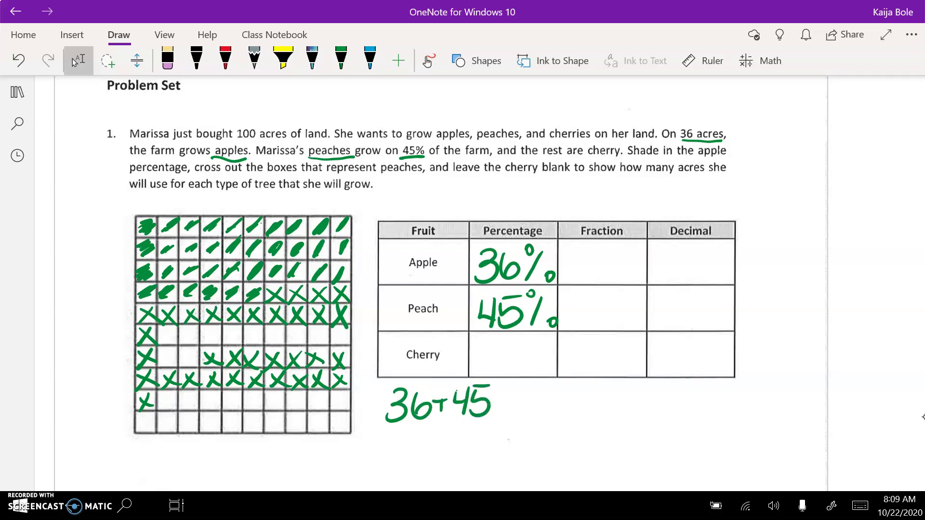
Step: Write 19% in green in the Cherry percentage cell
left_click(342, 61)
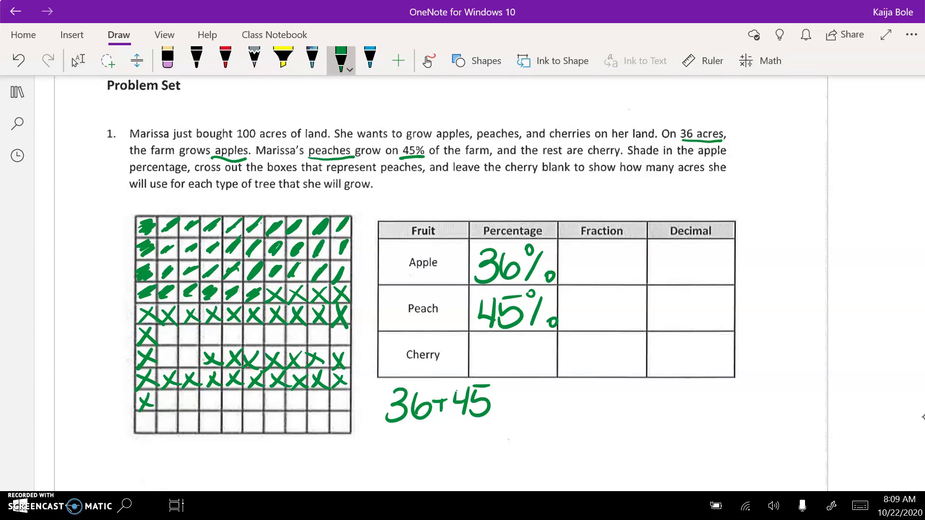
mouse_move(487, 342)
left_mouse_down()
mouse_move(484, 376)
mouse_move(512, 351)
mouse_move(506, 376)
left_mouse_up()
mouse_move(536, 343)
left_mouse_down()
mouse_move(520, 375)
mouse_move(521, 343)
left_mouse_up()
left_click_drag(542, 368, 542, 366)
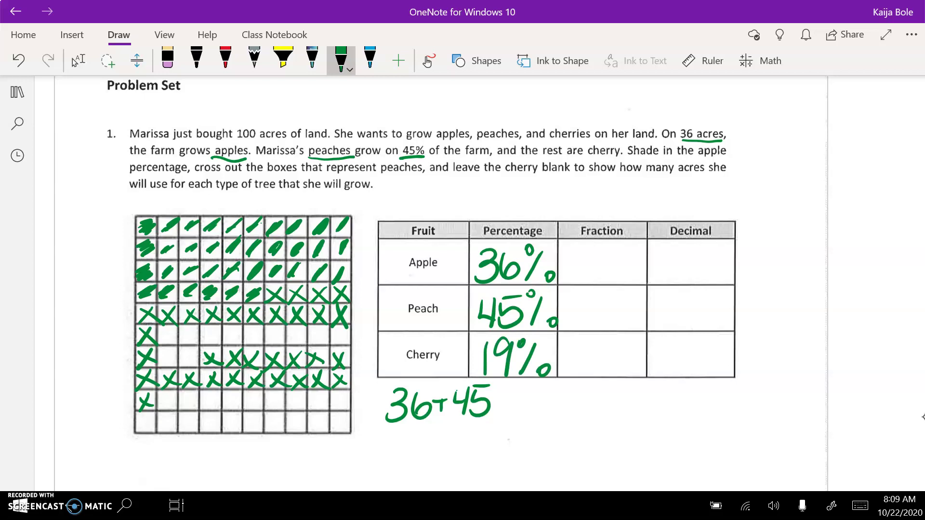
Step: Write .01 in green ink beside problem 2's questions
left_click(78, 60)
scroll(463, 285, "down", 5)
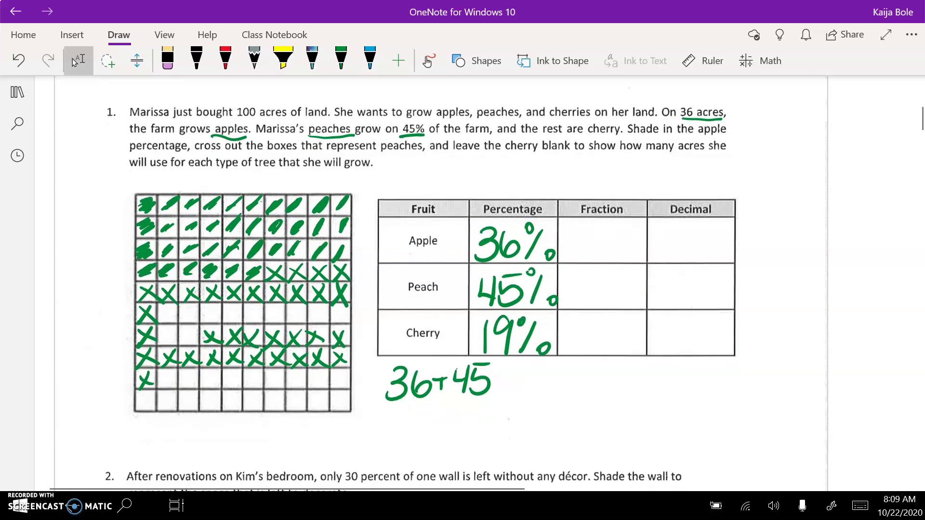
scroll(462, 284, "down", 3)
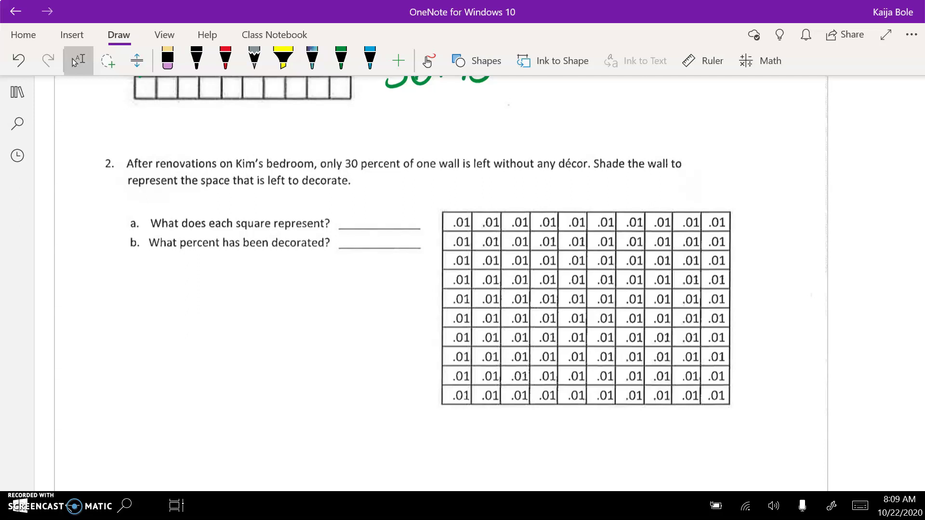
left_click(341, 58)
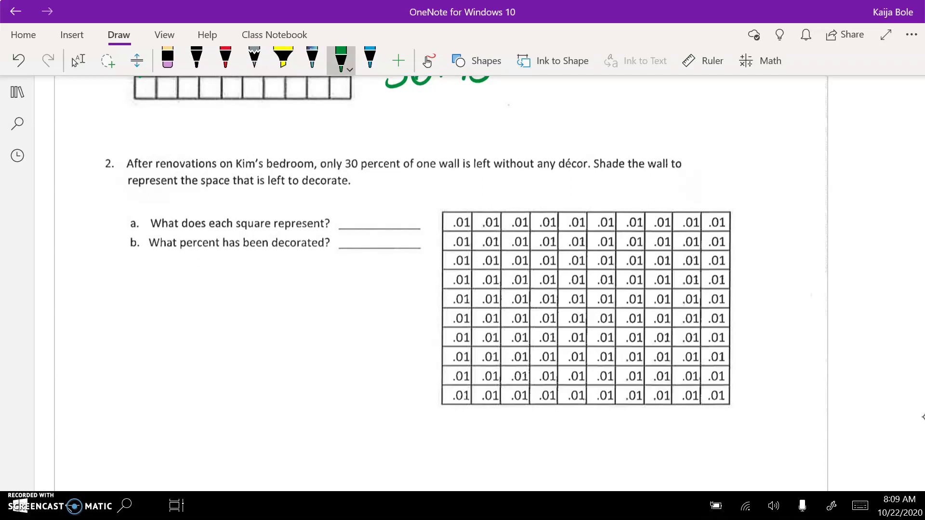
mouse_move(144, 294)
left_mouse_down()
mouse_move(179, 280)
mouse_move(164, 274)
mouse_move(190, 296)
left_mouse_up()
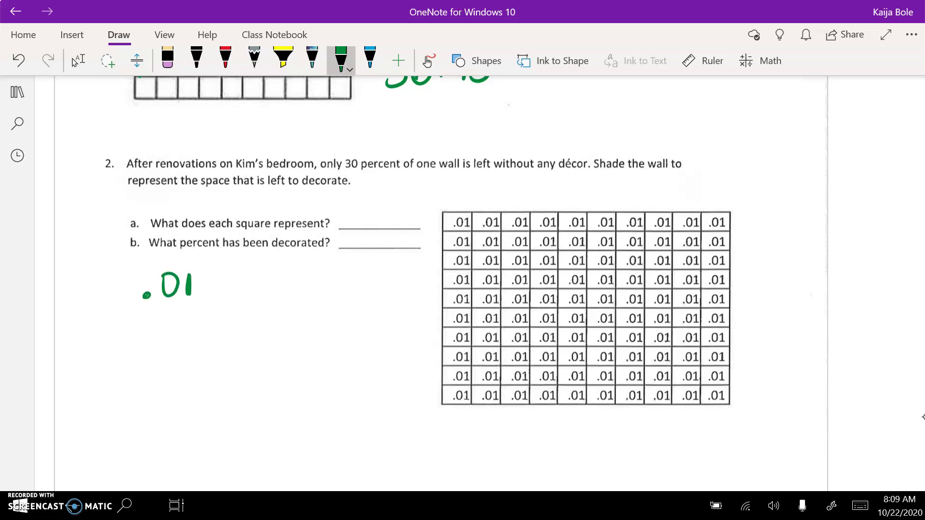
Step: Write .1% below the .01, then cross it out as a mistake
left_click_drag(154, 334, 170, 340)
mouse_move(193, 318)
left_mouse_down()
mouse_move(183, 339)
mouse_move(181, 316)
left_mouse_up()
left_click_drag(195, 335, 197, 337)
left_click_drag(213, 303, 141, 356)
left_click_drag(154, 316, 215, 346)
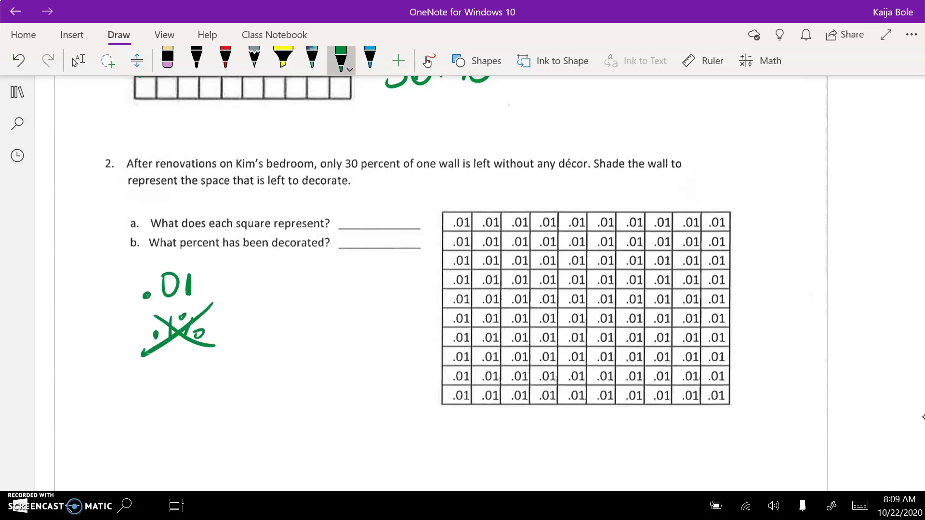
Step: Complete the note as .01 = 1% and bring the conversion table into view
mouse_move(147, 298)
left_mouse_down()
mouse_move(179, 302)
mouse_move(238, 280)
left_mouse_up()
left_click_drag(228, 287, 237, 288)
mouse_move(259, 269)
left_mouse_down()
mouse_move(257, 296)
mouse_move(272, 296)
mouse_move(270, 267)
mouse_move(289, 291)
left_mouse_up()
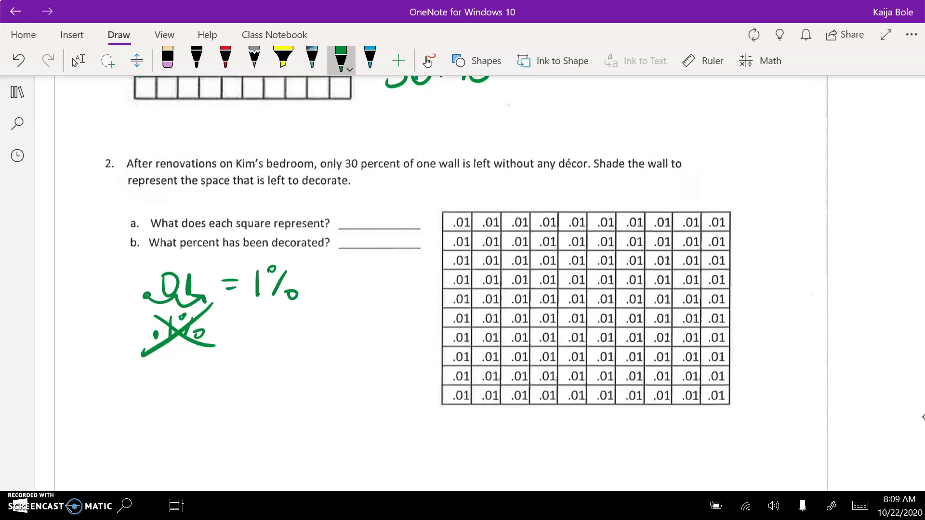
scroll(441, 284, "down", 15)
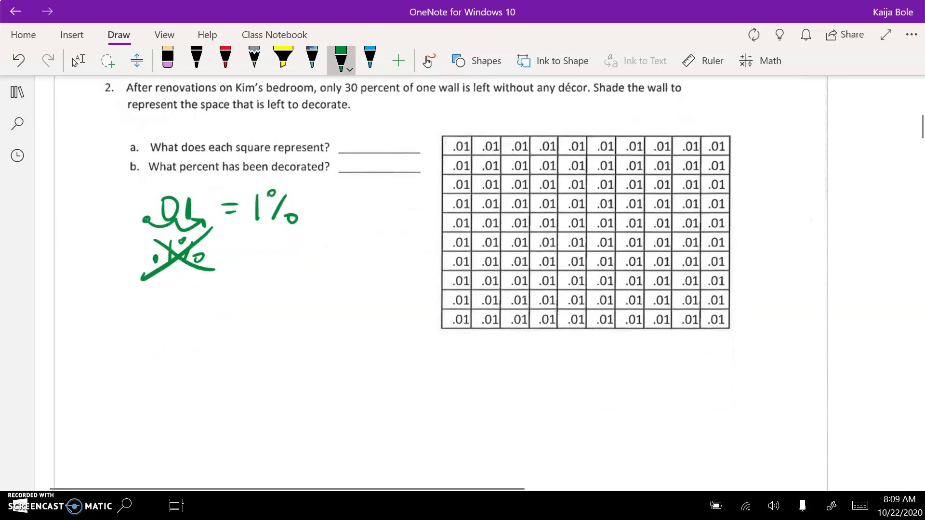
left_click(77, 60)
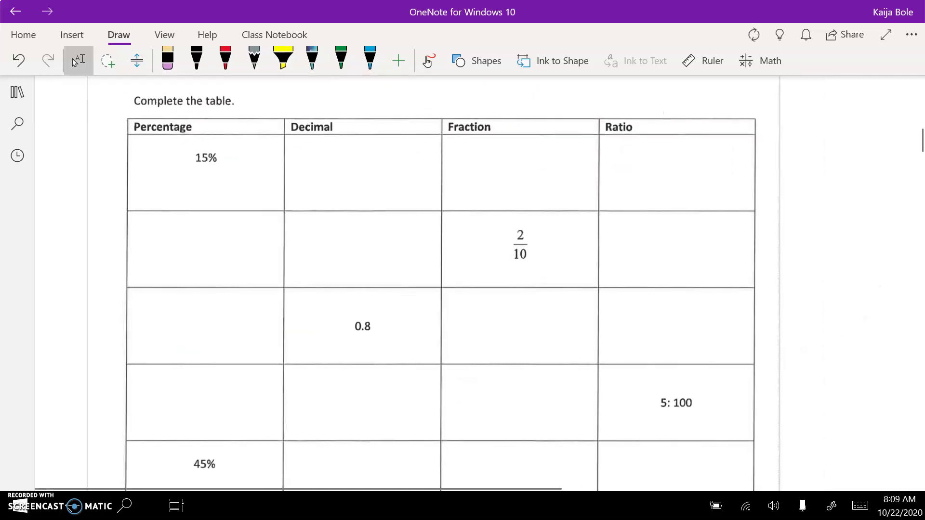
scroll(441, 284, "down", 2)
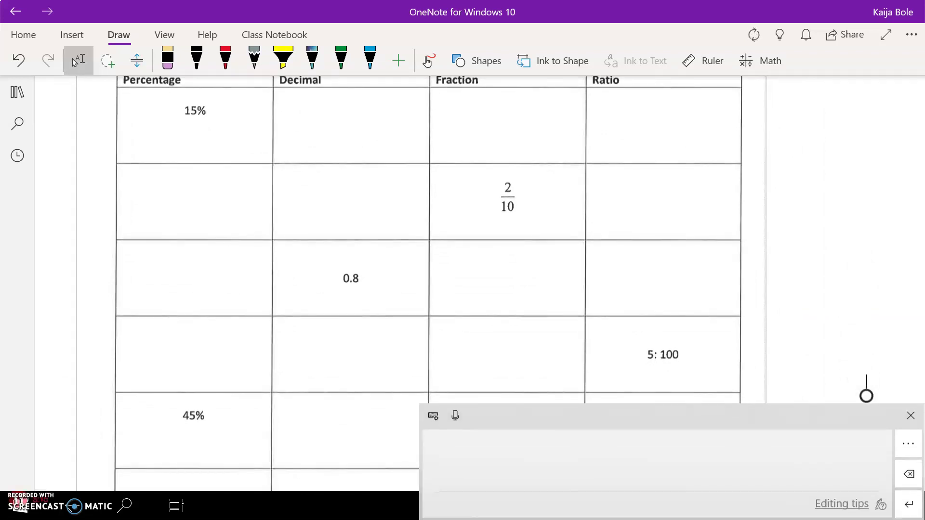
left_click(900, 416)
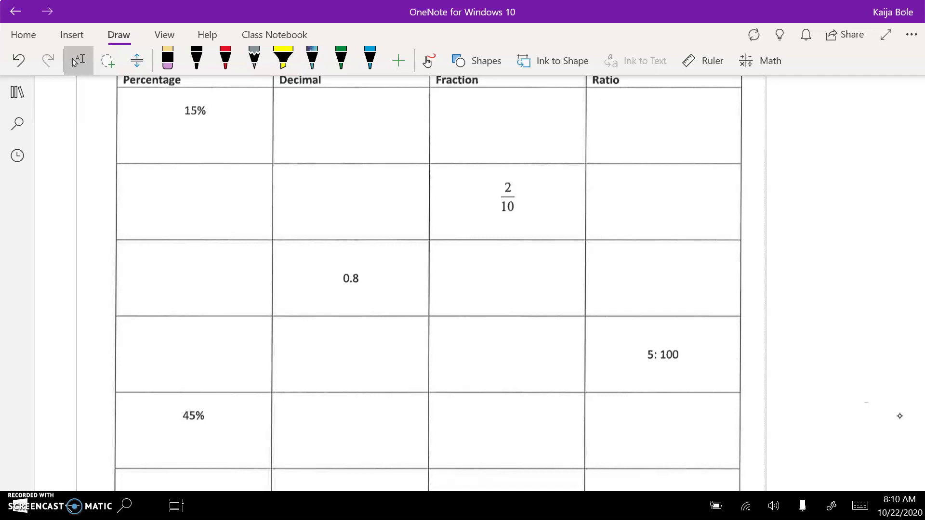
scroll(896, 421, "down", 3)
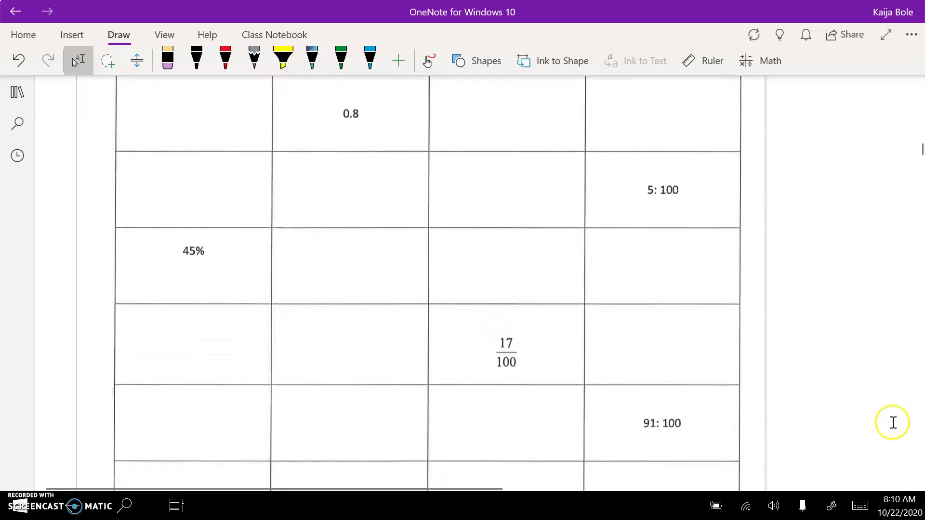
scroll(893, 422, "down", 3)
scroll(891, 424, "up", 7)
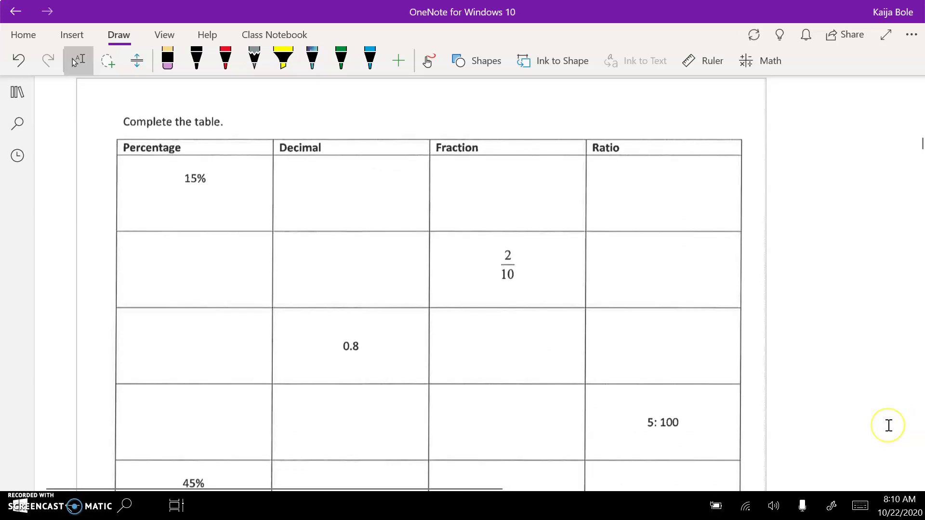
scroll(889, 426, "down", 1)
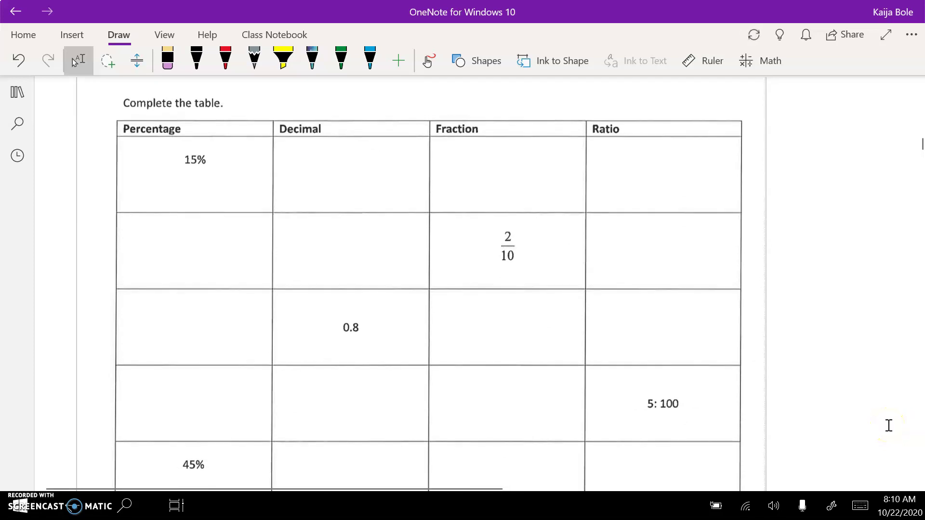